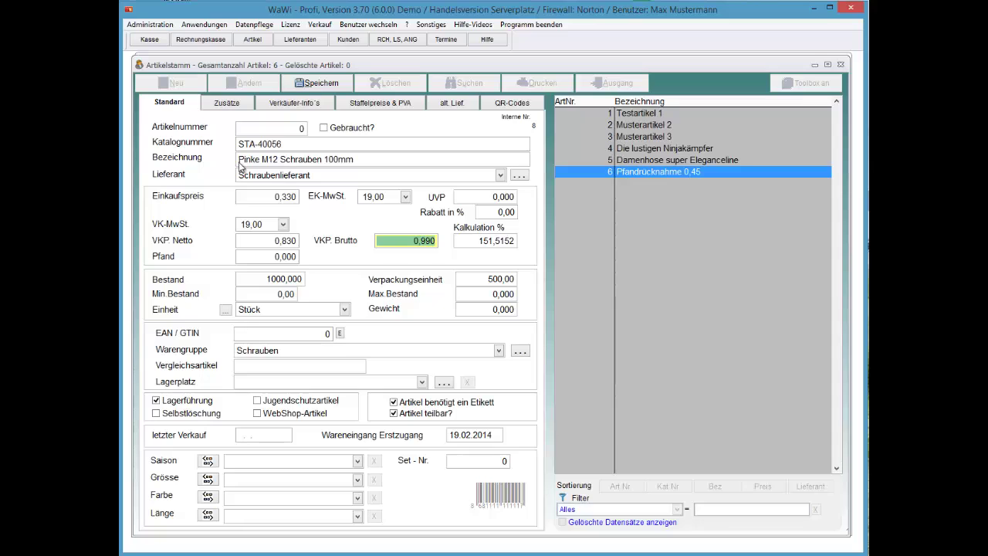
Set Staffelmenge 1 to 10 with a Brutto Preisliste 1 price of 0,97 in the article's graduated prices
{"action": "key", "text": "Return"}
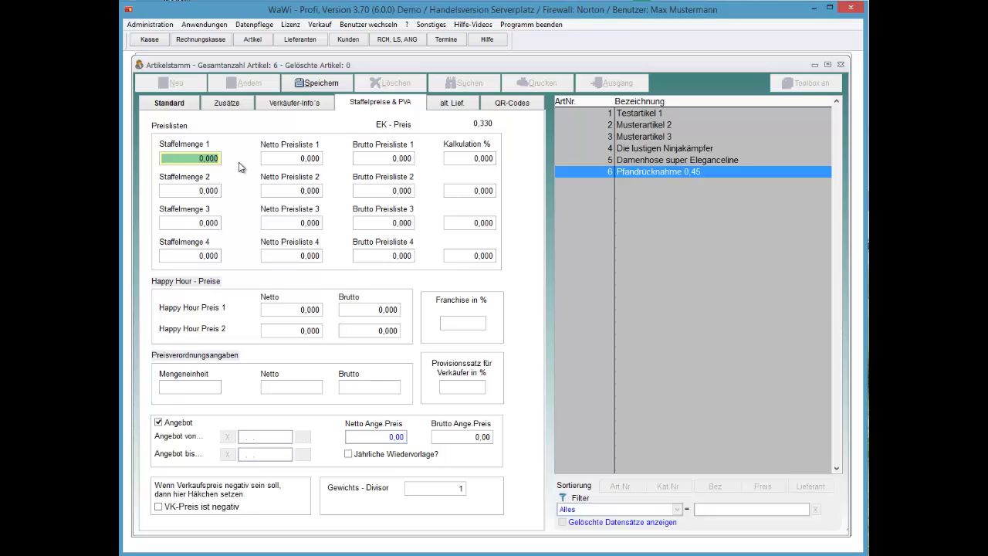
{"action": "key", "text": "Home"}
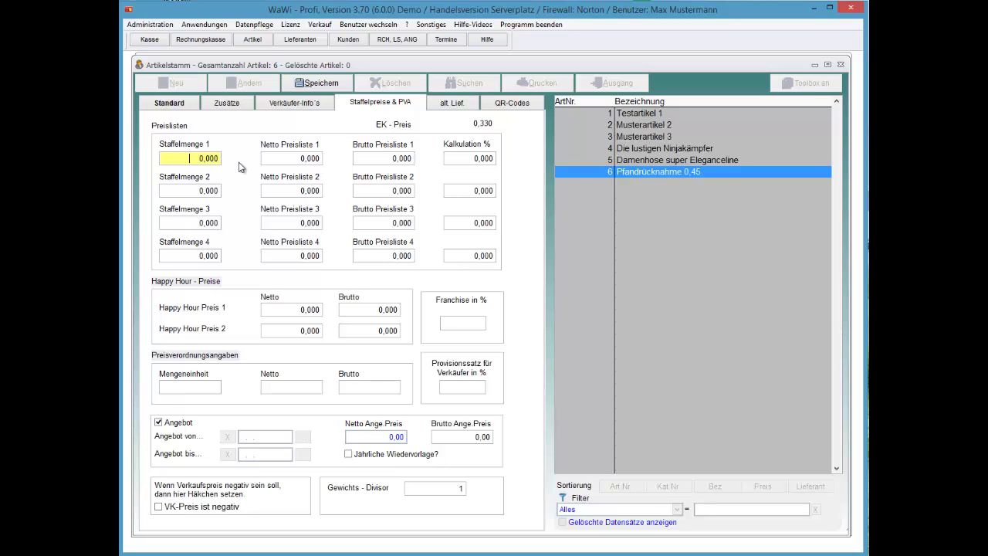
{"action": "type", "text": "10"}
{"action": "key", "text": "Tab"}
{"action": "key", "text": "Tab"}
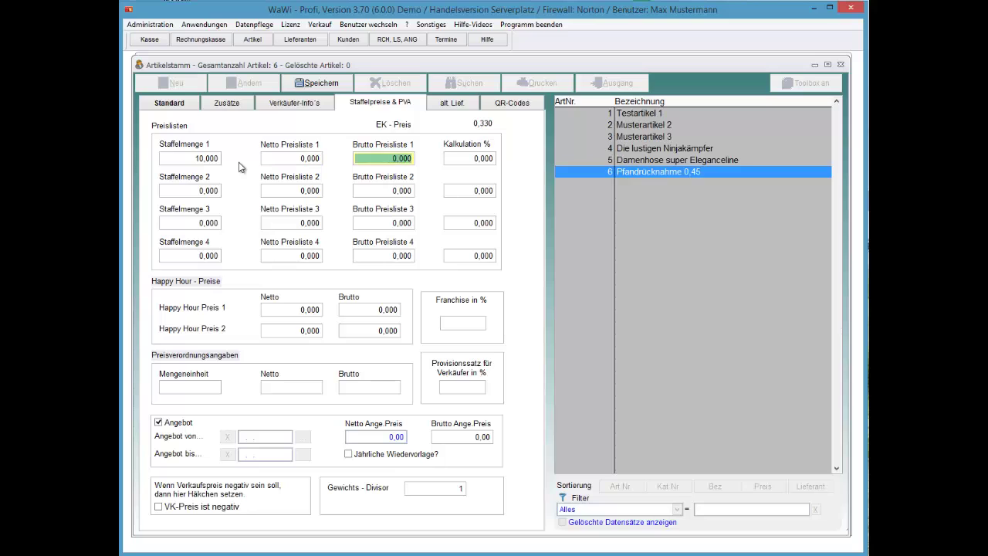
{"action": "type", "text": ",97"}
{"action": "key", "text": "Tab"}
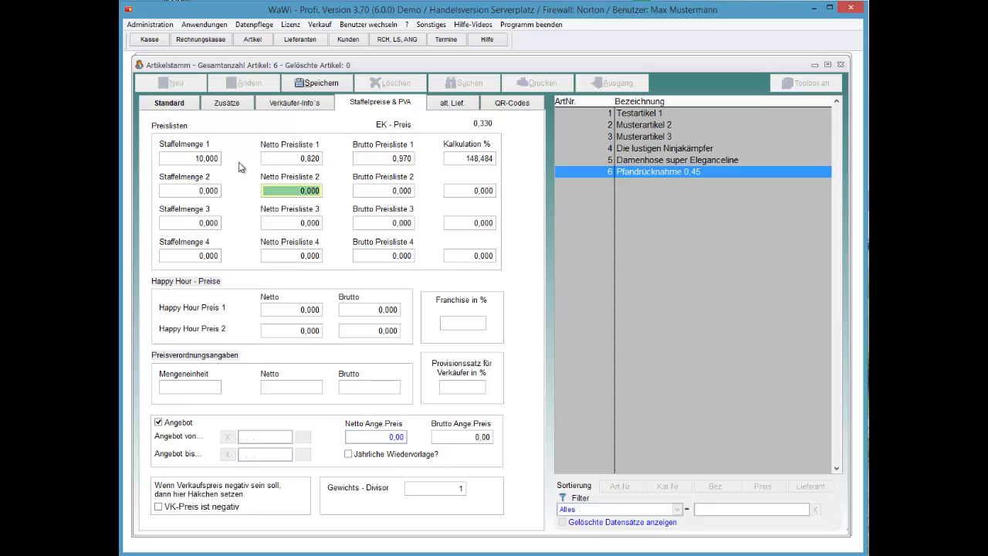
Set Staffelmenge 2 to 50 with a Brutto Preisliste 2 price of 0,91
{"action": "key", "text": "shift+Tab"}
{"action": "type", "text": "50"}
{"action": "key", "text": "Tab"}
{"action": "key", "text": "Tab"}
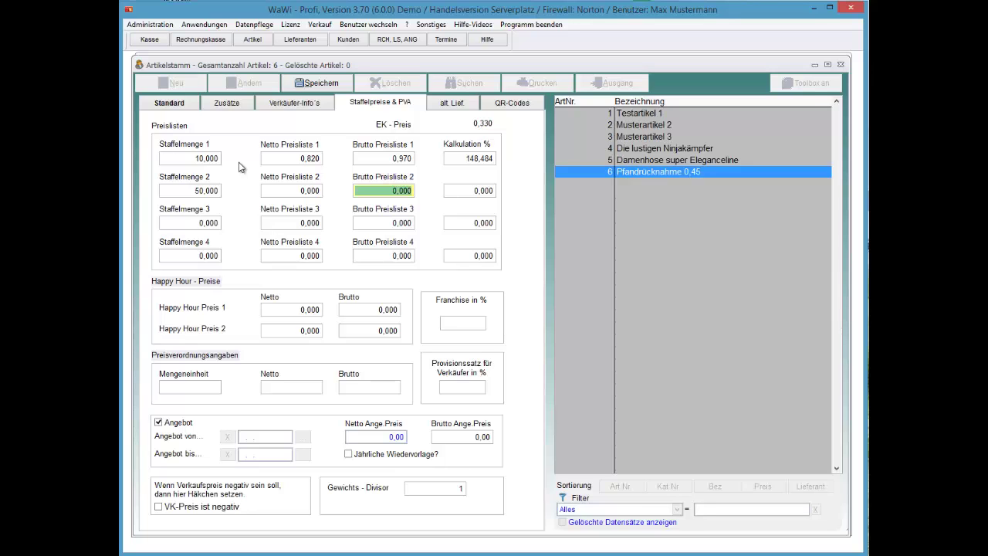
{"action": "type", "text": "0,91"}
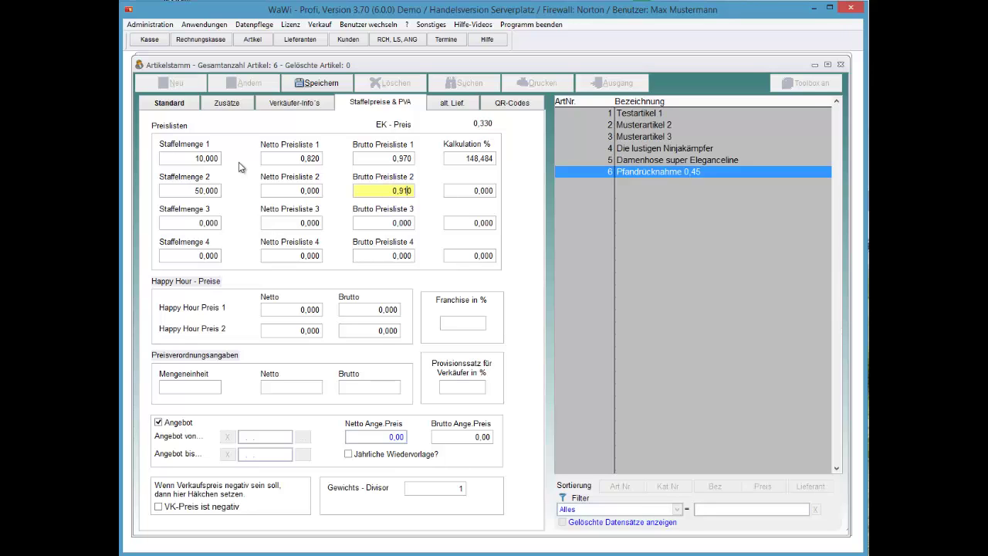
{"action": "key", "text": "Tab"}
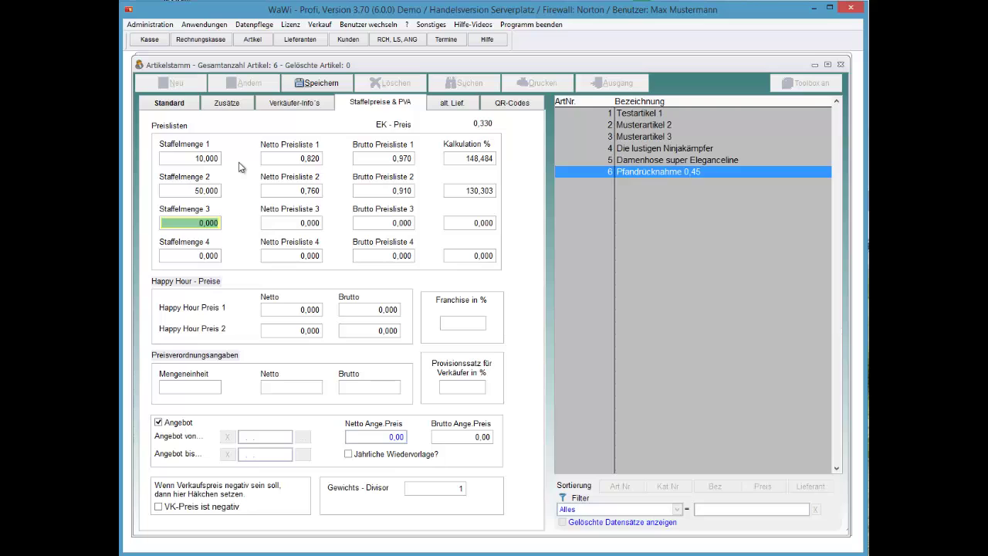
Set Staffelmenge 3 to 100 with a Brutto Preisliste 3 price of 0,85
{"action": "type", "text": "100"}
{"action": "key", "text": "Tab"}
{"action": "key", "text": "Tab"}
{"action": "type", "text": "0,85"}
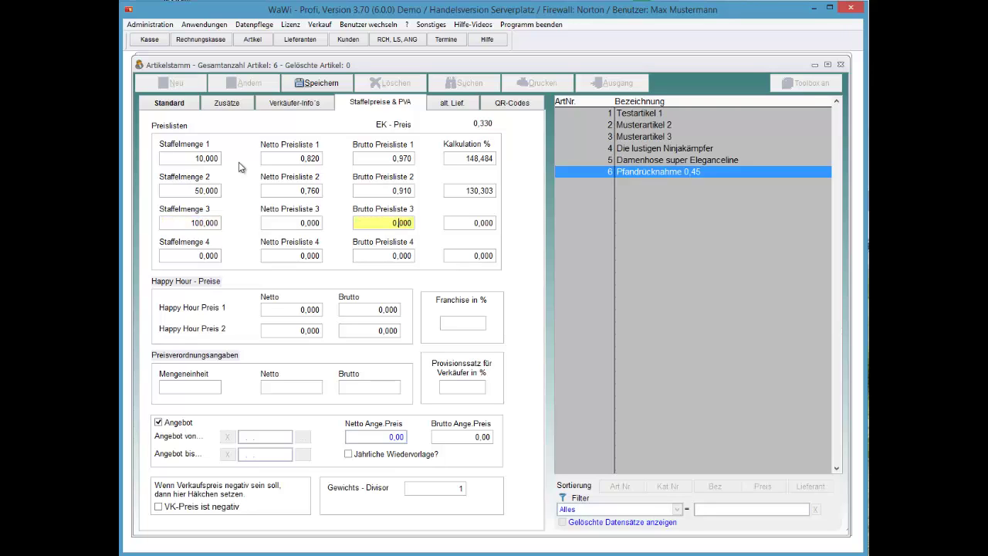
{"action": "key", "text": "Tab"}
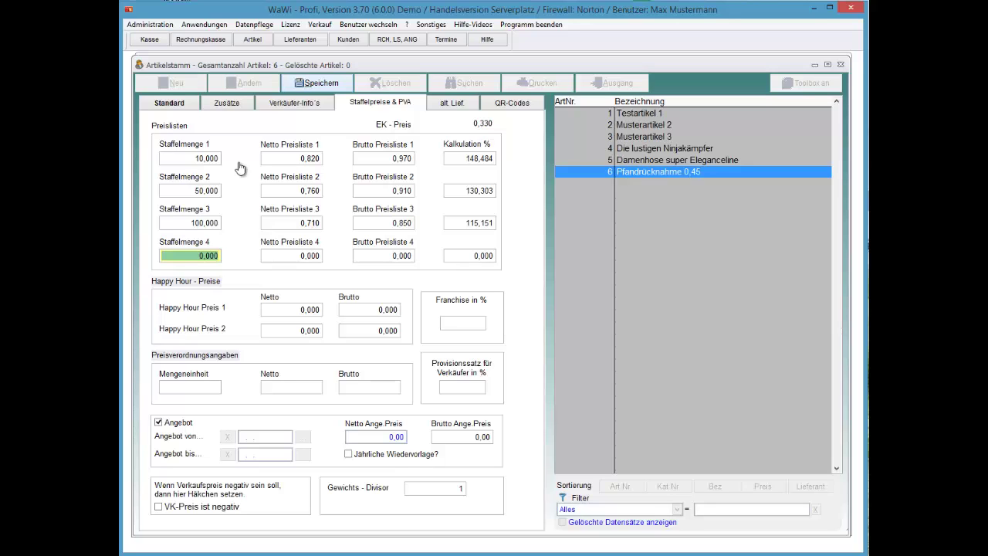
Save the new article record and confirm its entered stock of 1000
{"action": "key", "text": "alt+s"}
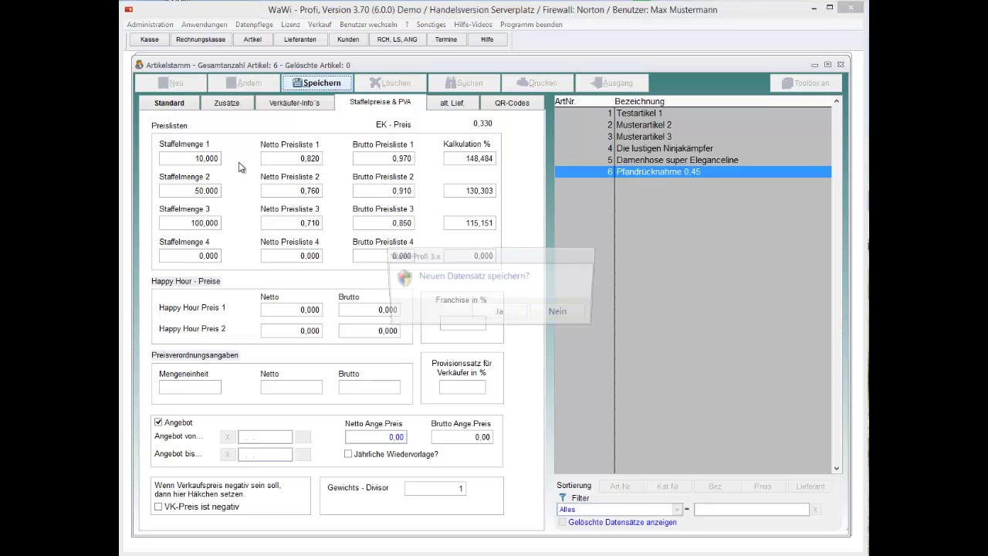
{"action": "key", "text": "Return"}
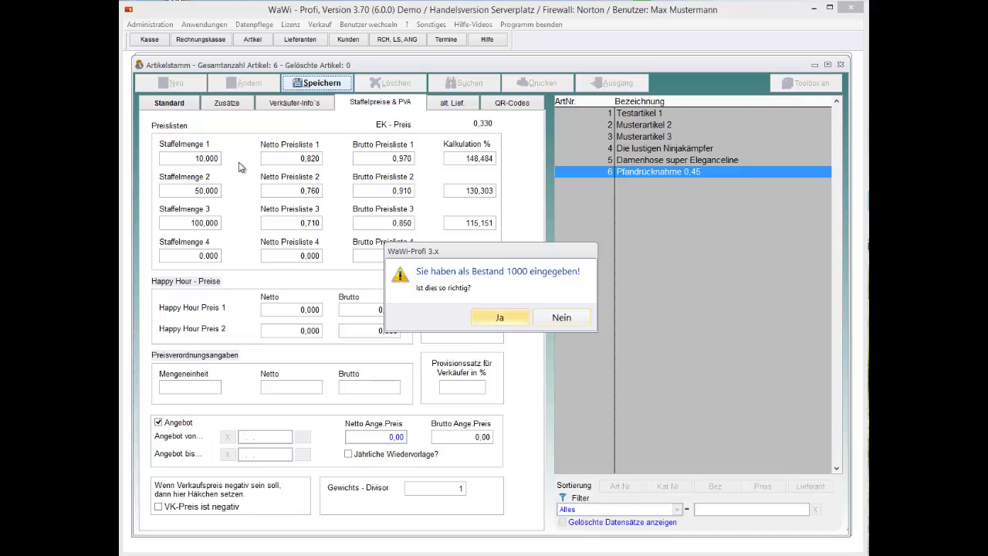
{"action": "key", "text": "Return"}
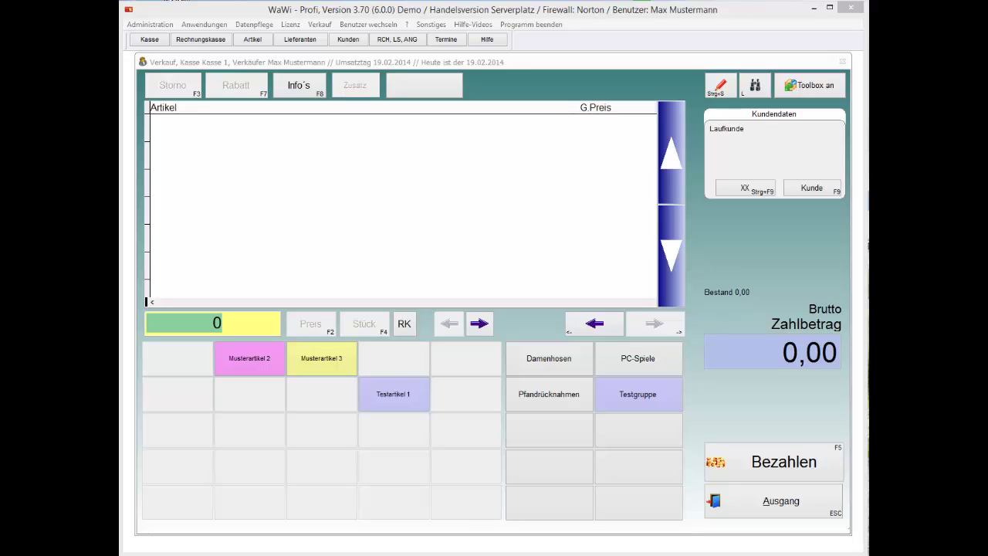
Examine the Staffelpreise option among the register's Leistungsmerkmale in the system settings, then return to the sale
{"action": "left_click", "coordinate": [144, 24]}
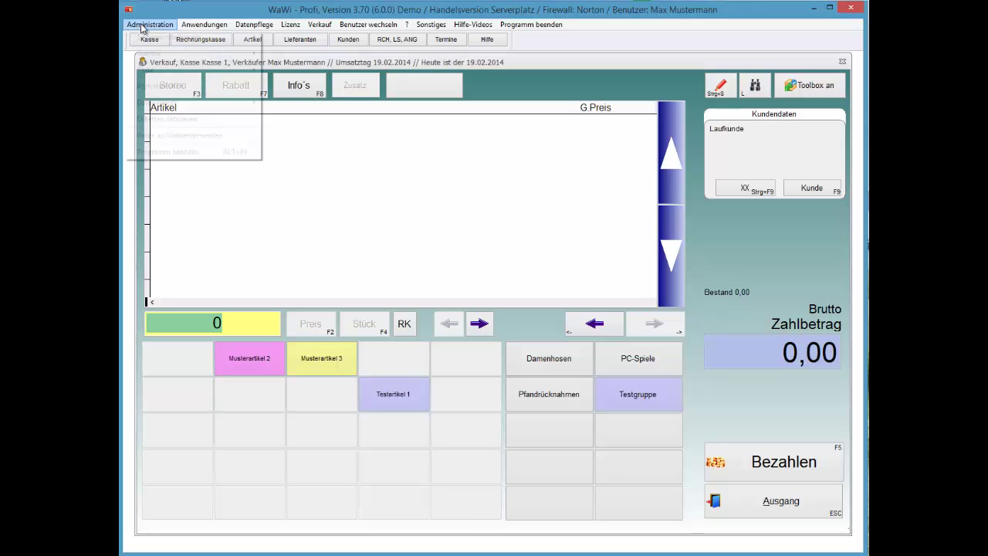
{"action": "key", "text": "Right"}
{"action": "key", "text": "Right"}
{"action": "key", "text": "Right"}
{"action": "key", "text": "Right"}
{"action": "key", "text": "Left"}
{"action": "key", "text": "Left"}
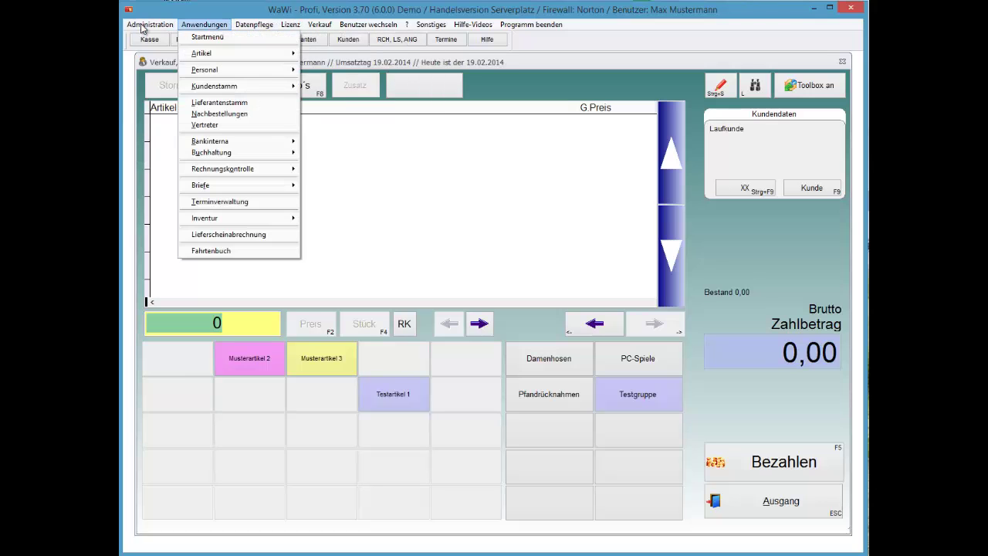
{"action": "key", "text": "Left"}
{"action": "key", "text": "Down"}
{"action": "key", "text": "Right"}
{"action": "key", "text": "Return"}
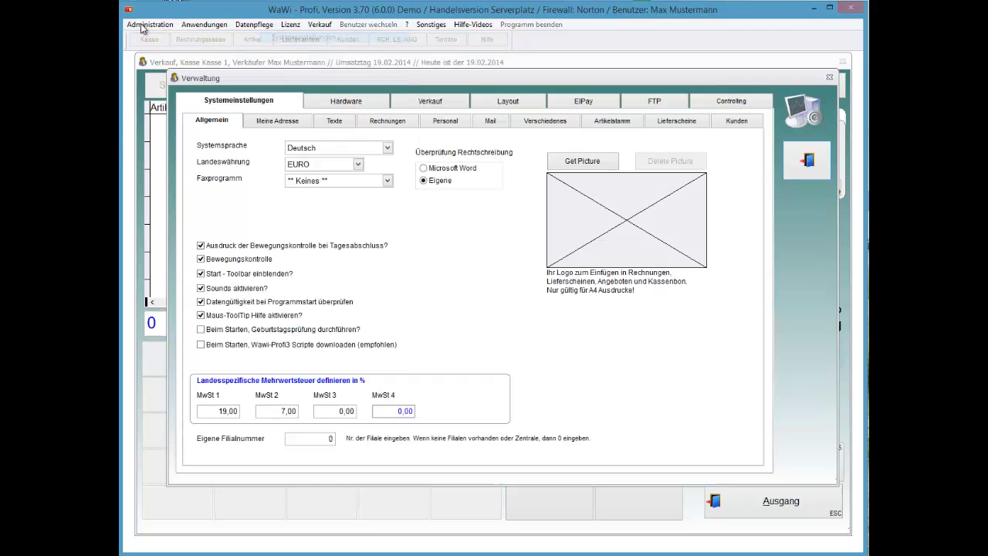
{"action": "key", "text": "ctrl+Tab"}
{"action": "key", "text": "ctrl+Tab"}
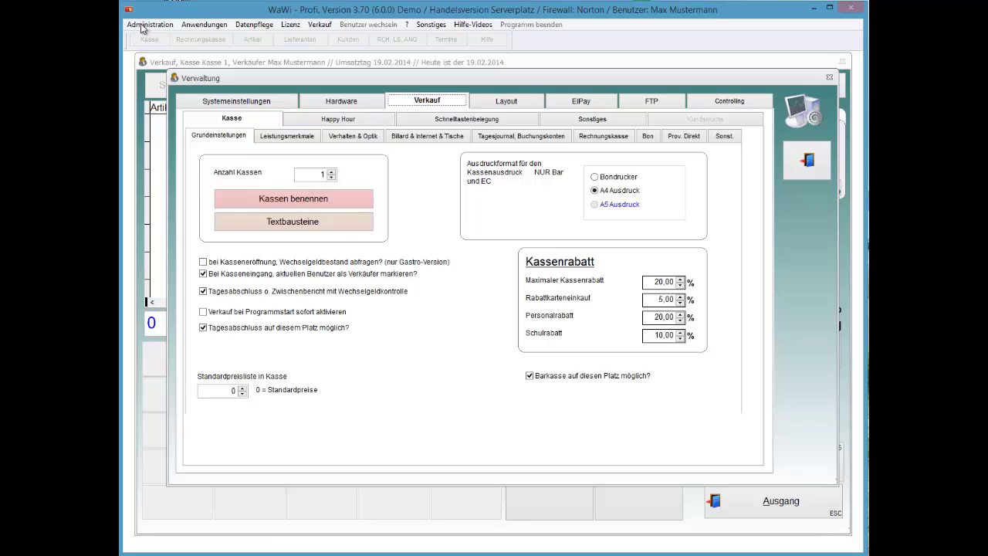
{"action": "key", "text": "Right"}
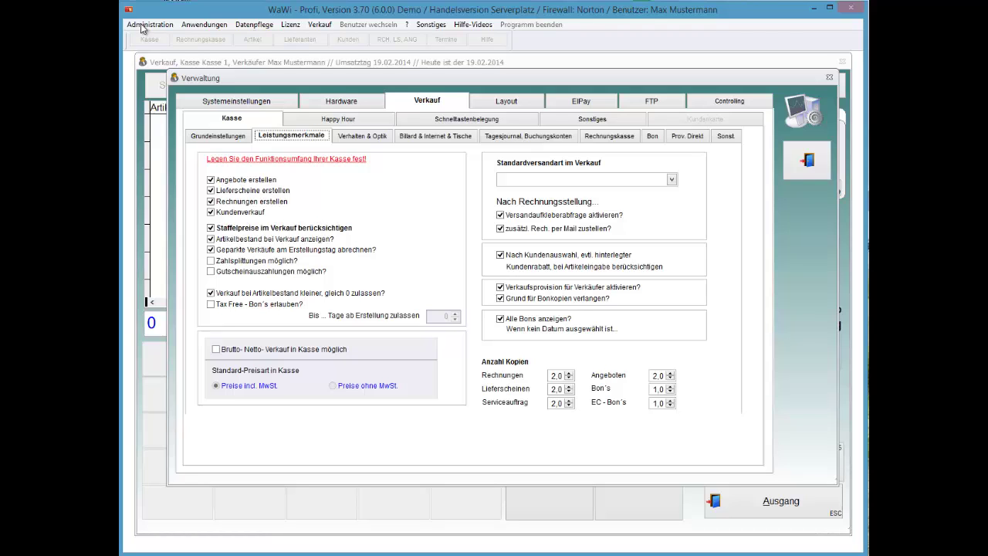
{"action": "key", "text": "Escape"}
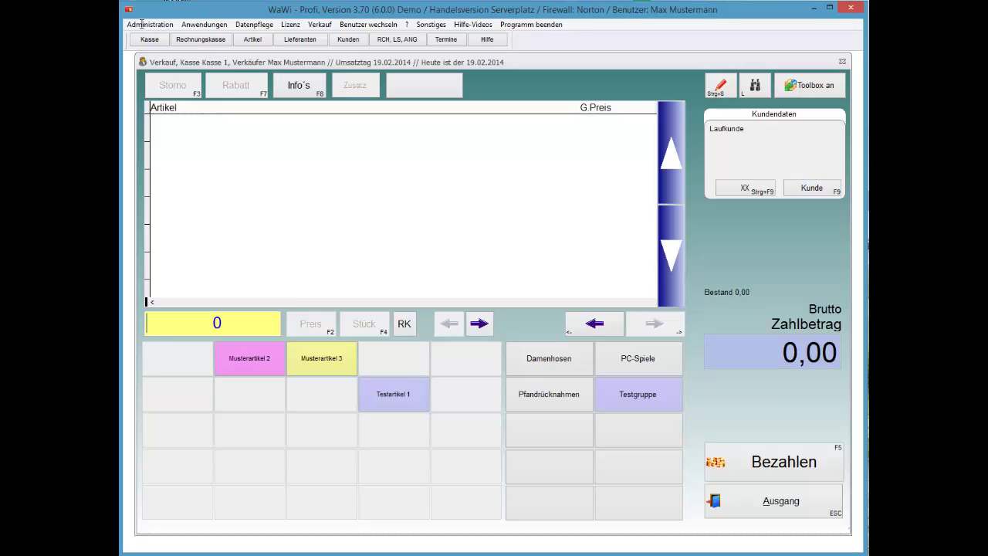
Add 100 pieces of article 7 to the sale at the proposed price of 0,99
{"action": "type", "text": "7"}
{"action": "key", "text": "Return"}
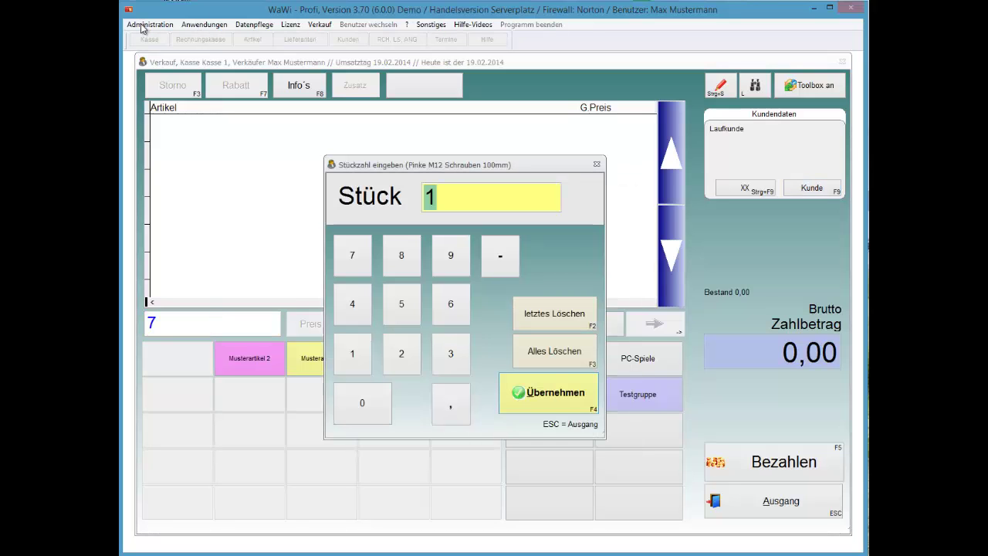
{"action": "type", "text": "00"}
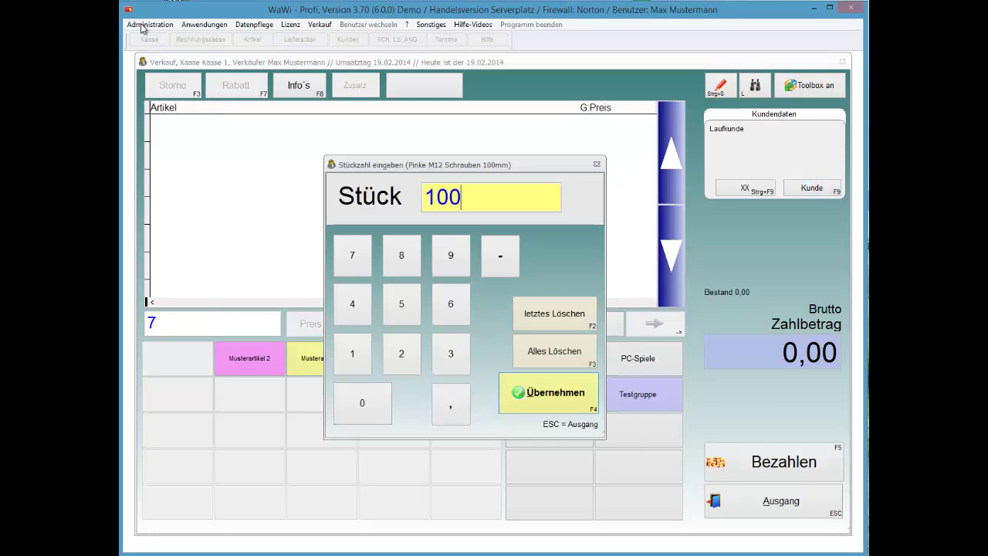
{"action": "key", "text": "Return"}
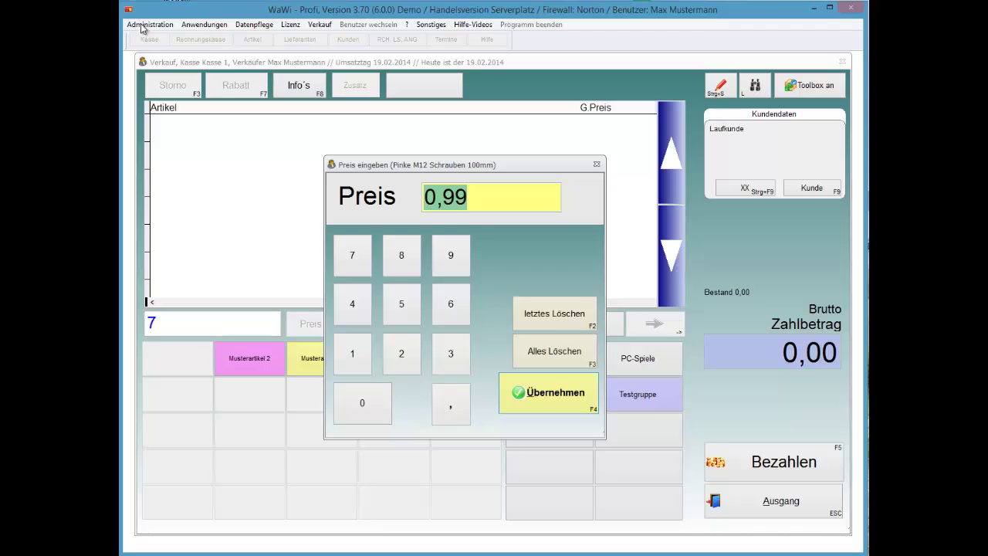
{"action": "key", "text": "Return"}
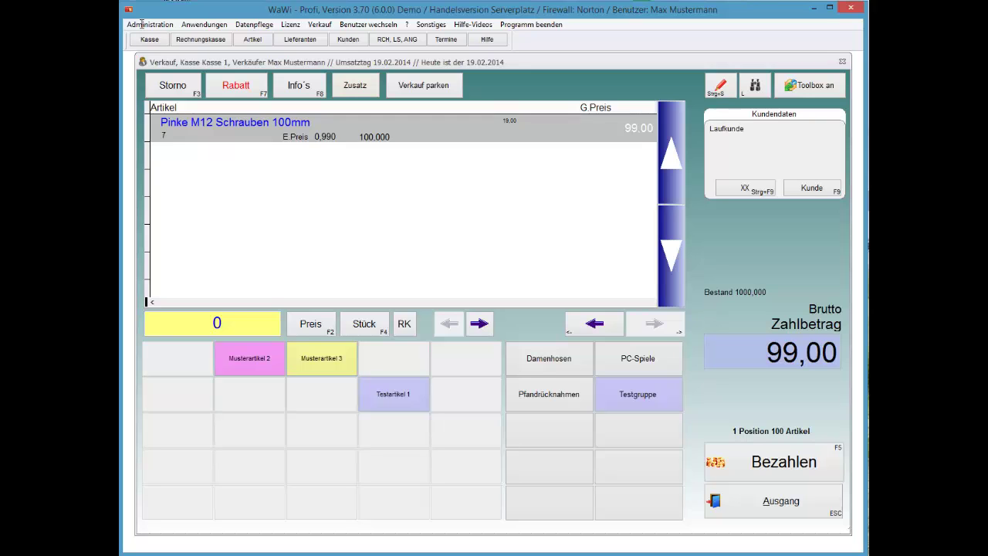
Enable Staffelpreise im Verkauf berücksichtigen in the register's Leistungsmerkmale and close the system settings
{"action": "left_click", "coordinate": [149, 24]}
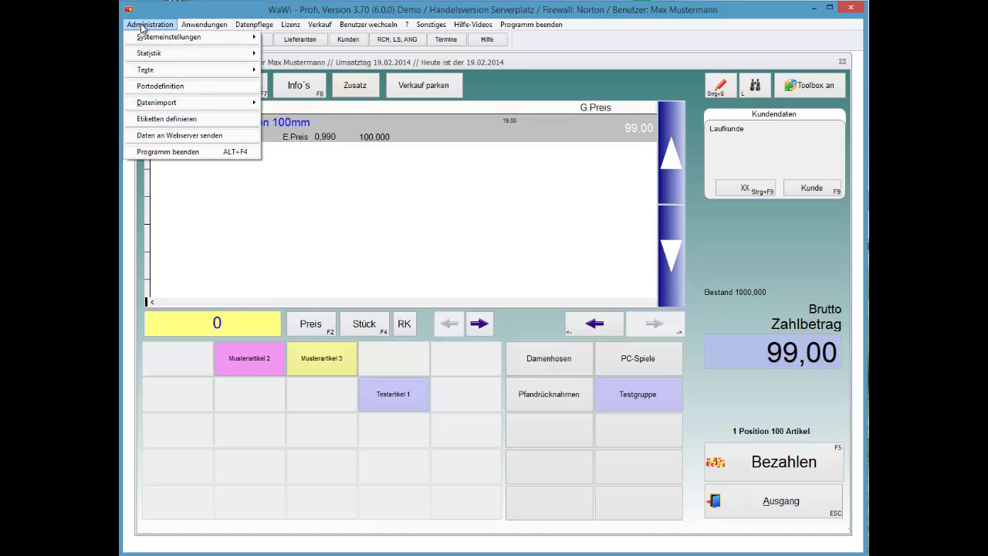
{"action": "key", "text": "Down"}
{"action": "key", "text": "Right"}
{"action": "key", "text": "Return"}
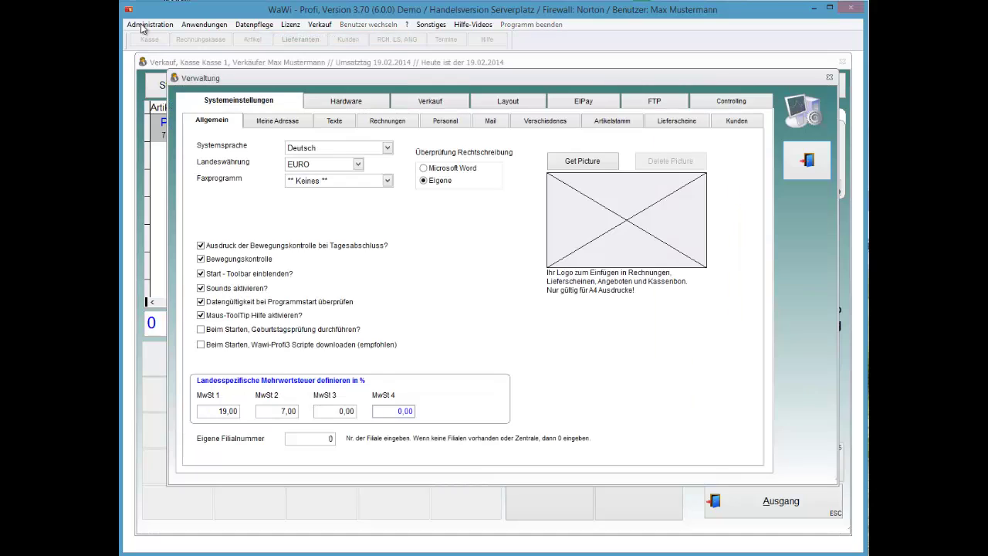
{"action": "left_click", "coordinate": [429, 100]}
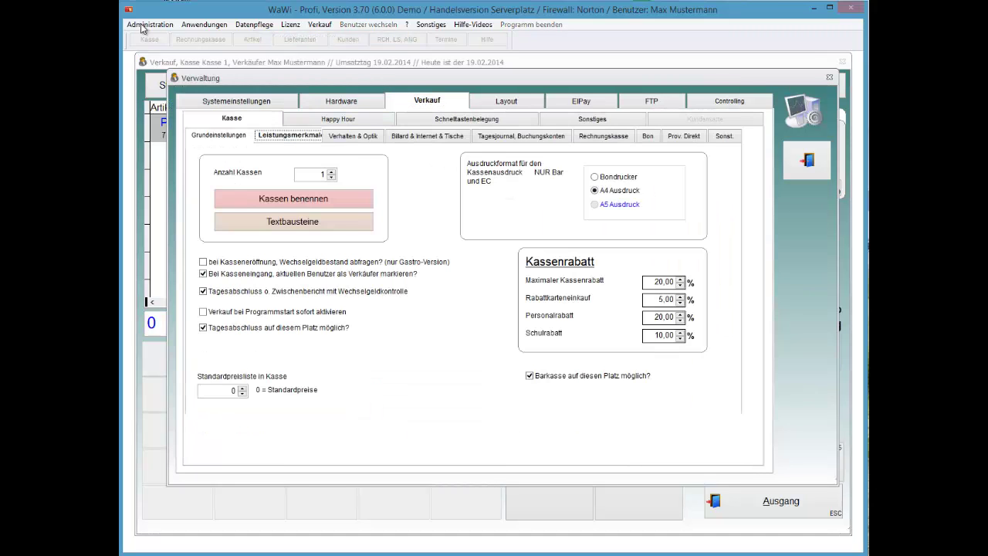
{"action": "left_click", "coordinate": [291, 135]}
{"action": "key", "text": "Tab"}
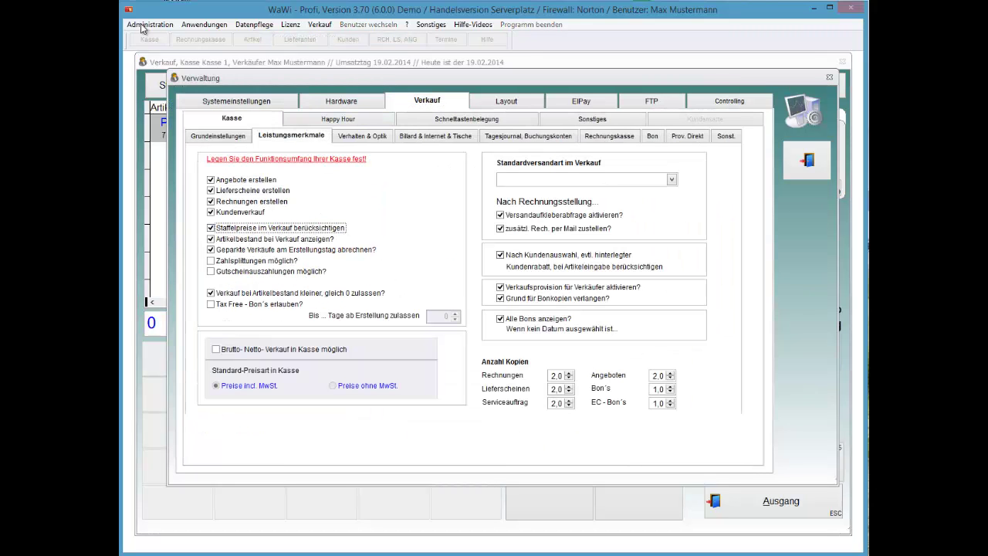
{"action": "key", "text": "Escape"}
Void the existing sale line and add 100 pieces of article 7 again at the proposed price of 0,85
{"action": "key", "text": "F3"}
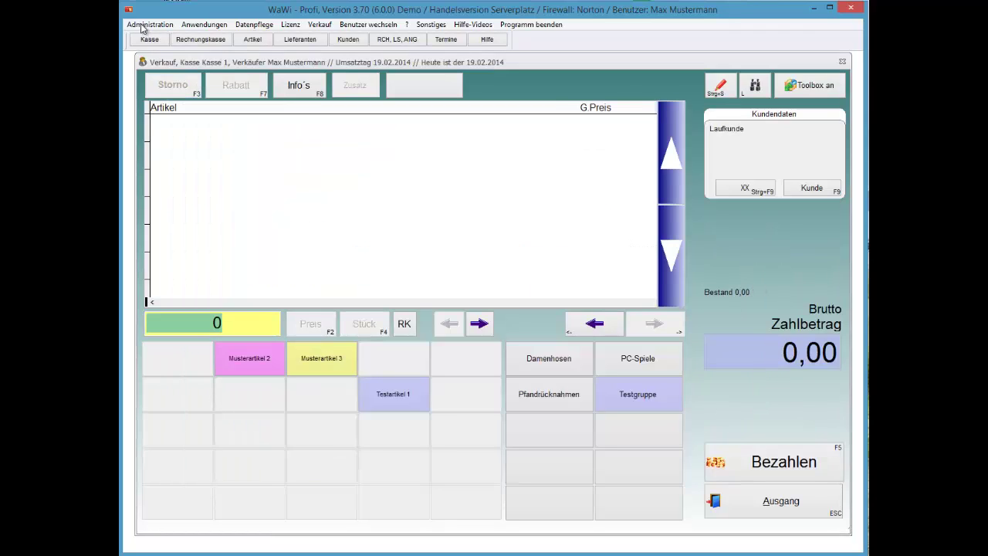
{"action": "type", "text": "7"}
{"action": "key", "text": "Return"}
{"action": "type", "text": "100"}
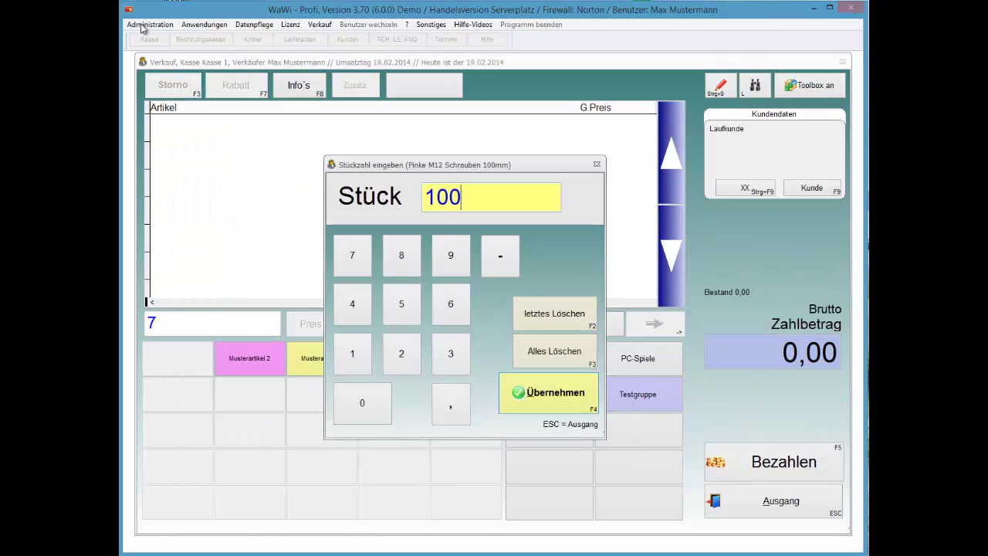
{"action": "key", "text": "Return"}
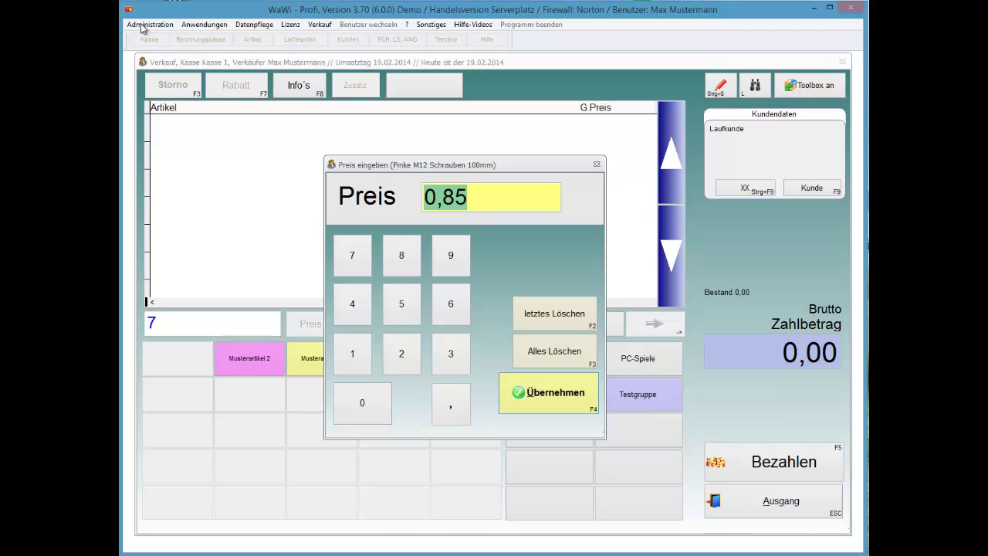
{"action": "key", "text": "Return"}
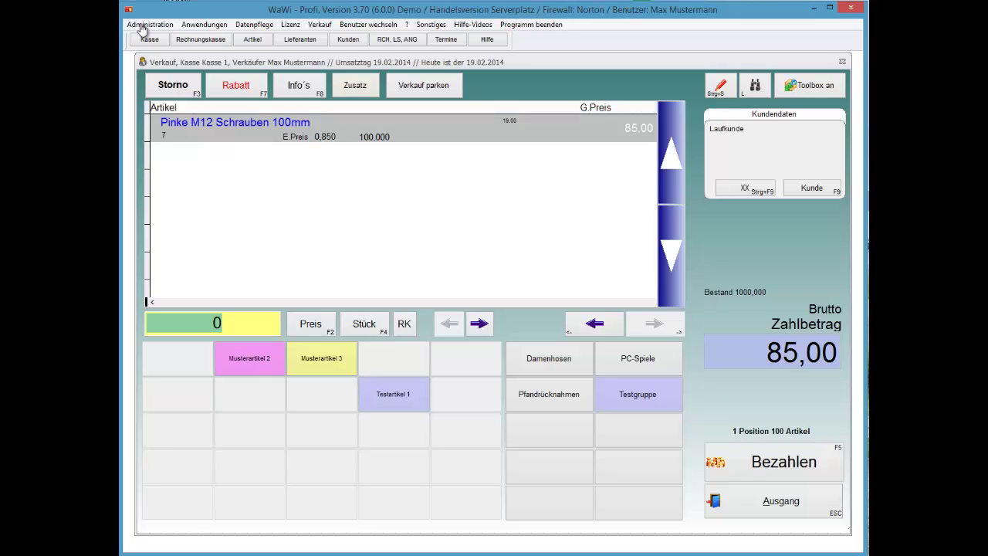
Enable Sonderpreise anzeigen bei Doppelklick auf Artikel in the register's Verhalten & Optik settings
{"action": "left_click", "coordinate": [142, 27]}
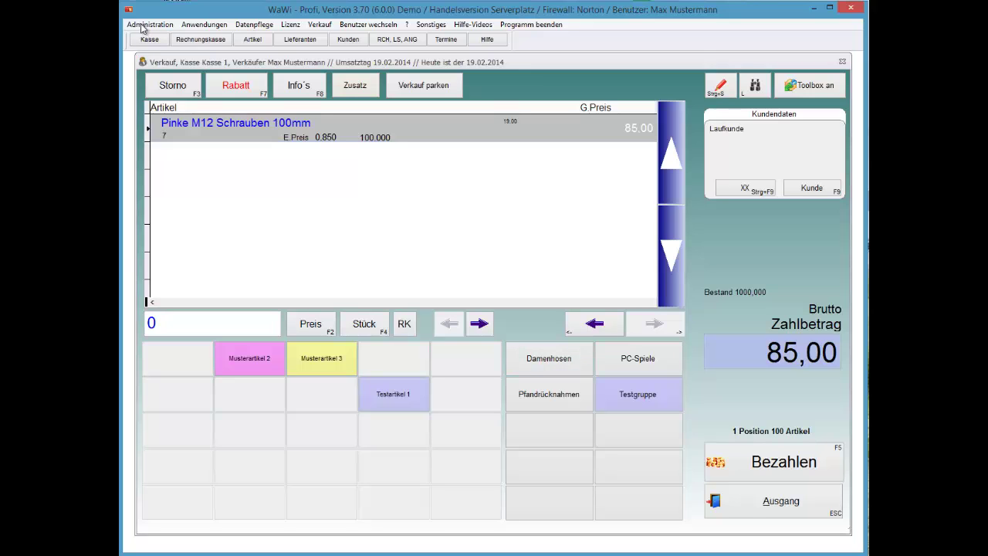
{"action": "left_click", "coordinate": [147, 24]}
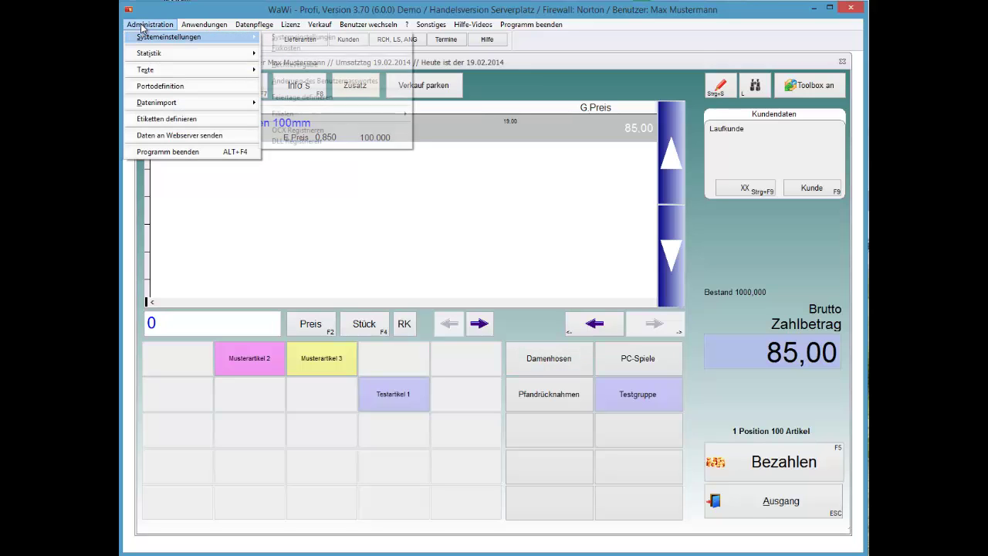
{"action": "key", "text": "Right"}
{"action": "key", "text": "Return"}
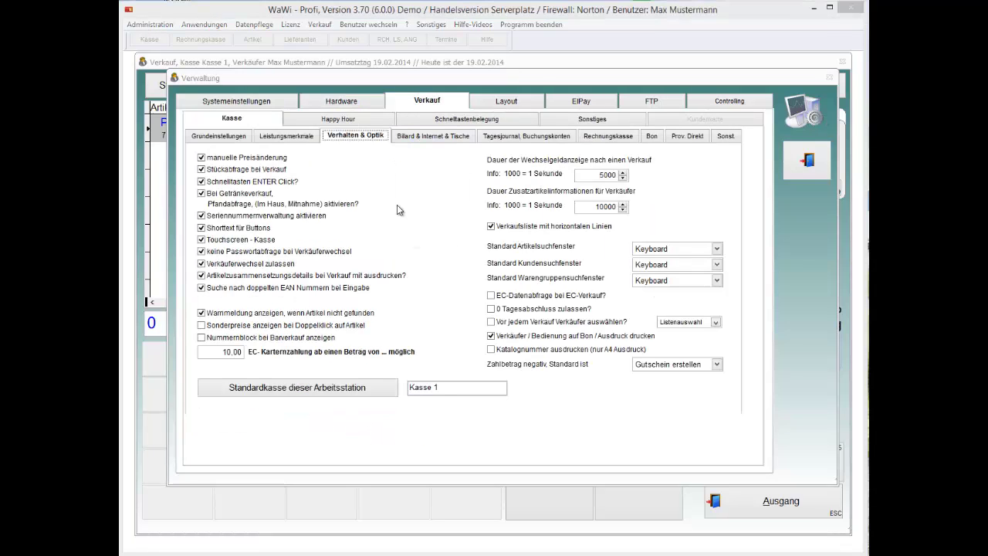
{"action": "left_click", "coordinate": [244, 331]}
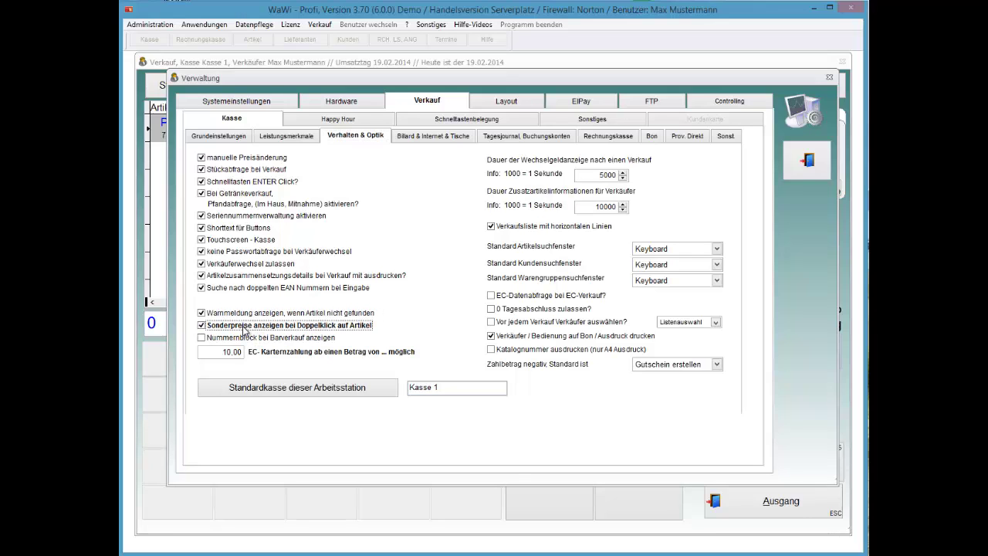
{"action": "key", "text": "Escape"}
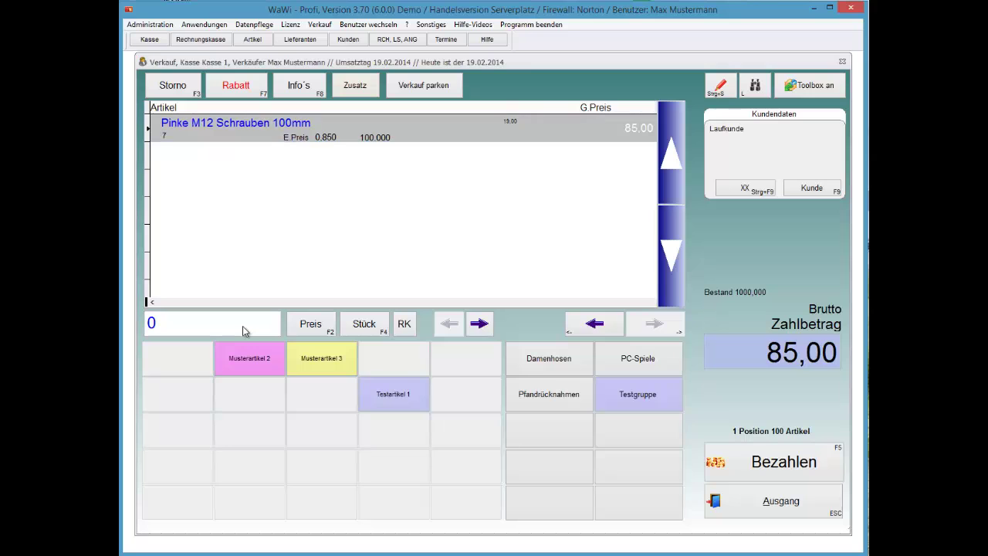
Choose Preisliste 2 at 0,91 for the screws in the sale and apply it as the new sale price
{"action": "key", "text": "F8"}
{"action": "key", "text": "Down"}
{"action": "key", "text": "Down"}
{"action": "key", "text": "Down"}
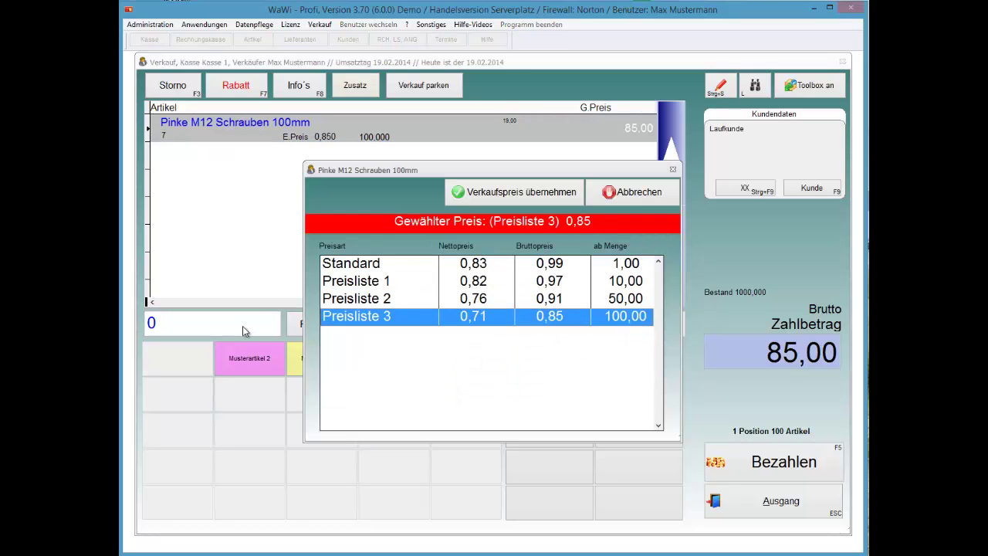
{"action": "key", "text": "Up"}
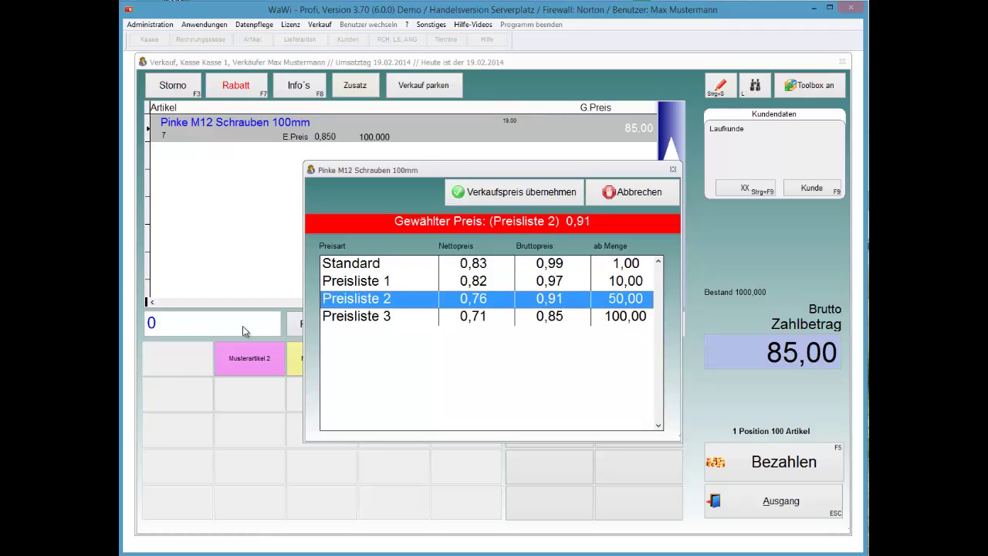
{"action": "key", "text": "Tab"}
{"action": "key", "text": "Return"}
{"action": "key", "text": "Return"}
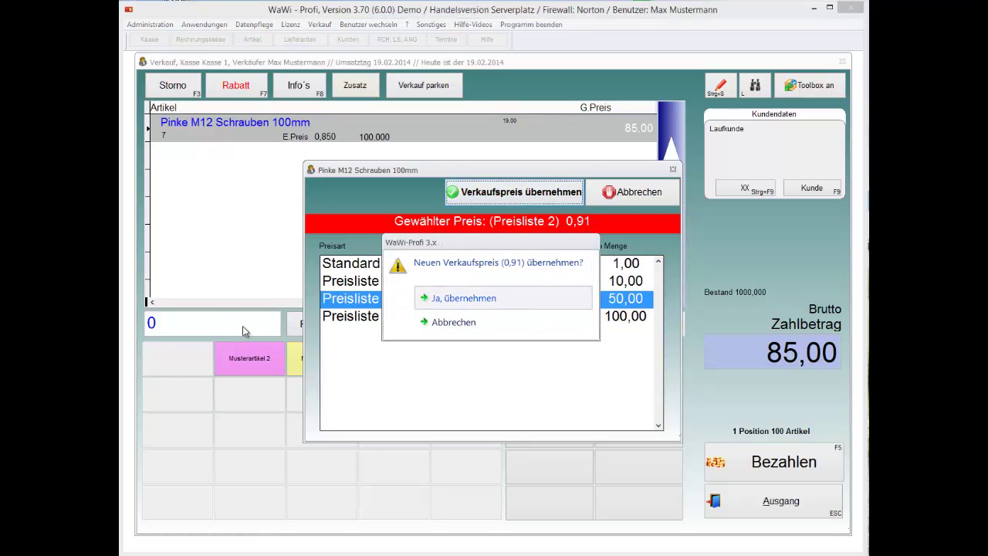